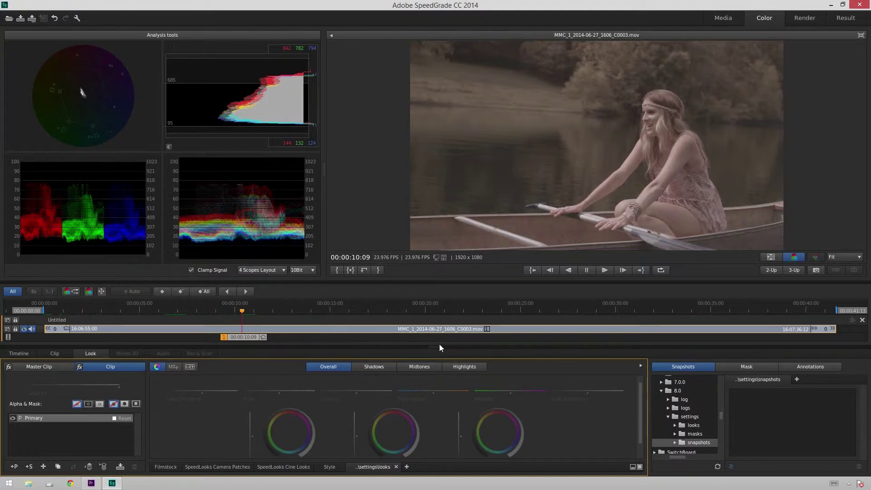
On the Overall tab, cool temperature to about -0.14, set magenta to -0.03, contrast 0.05, saturation 1.17.
drag(437, 348, 433, 314)
drag(421, 355, 411, 354)
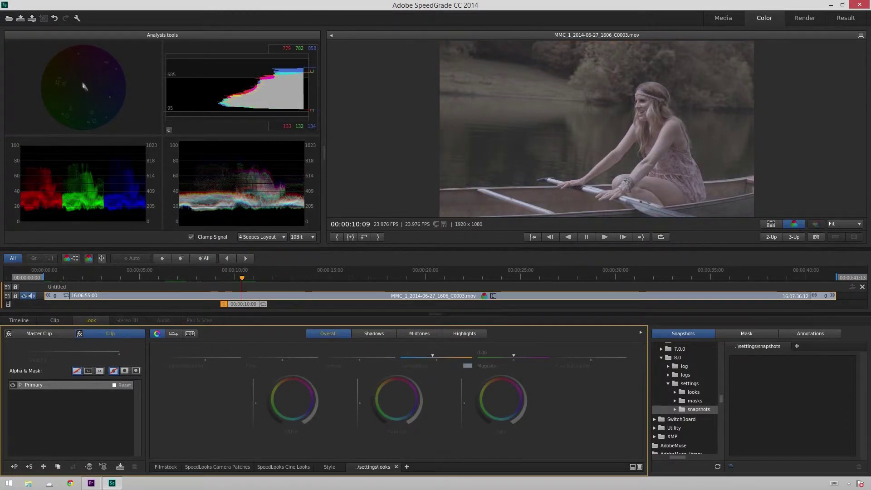
drag(514, 357, 513, 357)
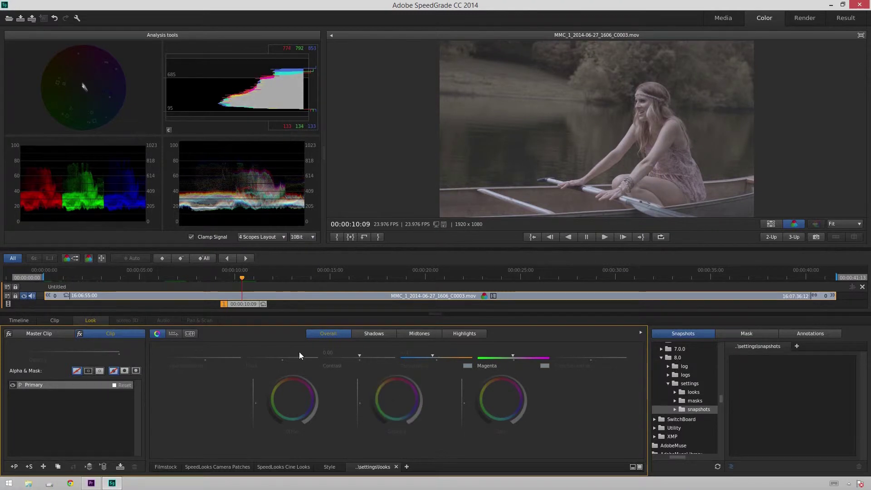
drag(358, 357, 364, 357)
drag(610, 357, 620, 357)
drag(432, 357, 430, 357)
drag(526, 357, 525, 357)
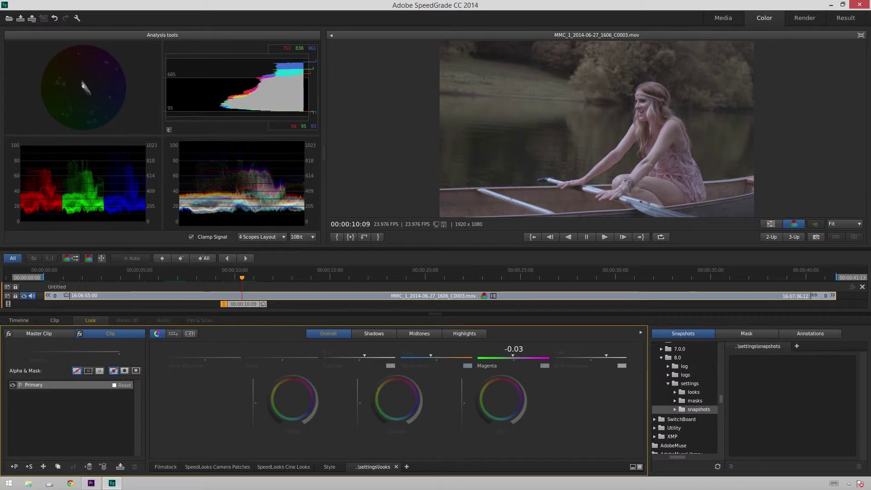
Warm the midtones slightly, darken the shadows and brighten the highlights.
click(419, 334)
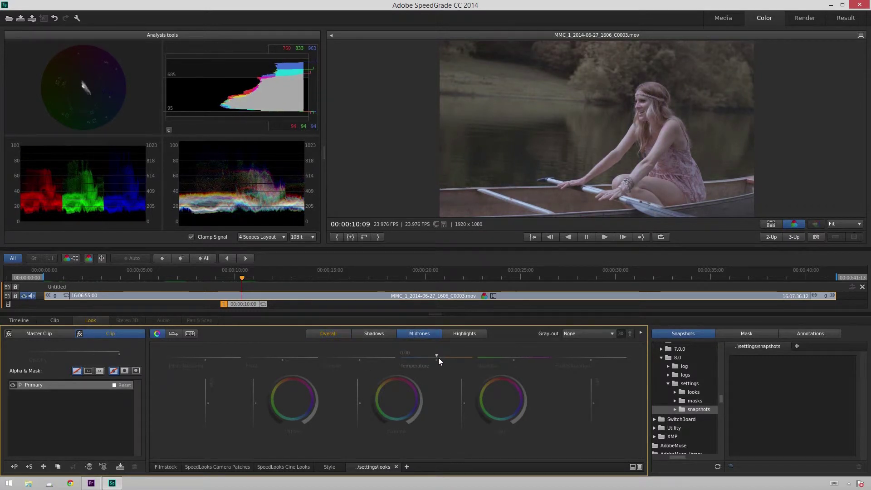
drag(438, 357, 438, 357)
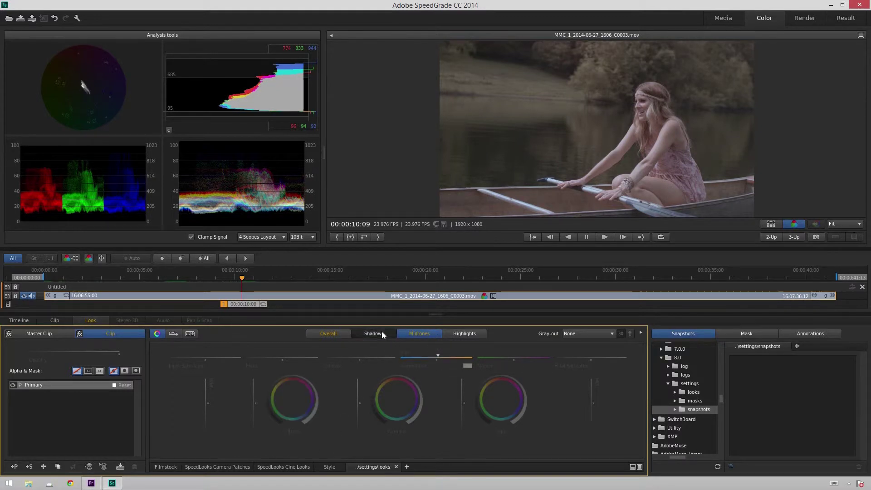
click(382, 331)
drag(358, 404, 358, 405)
click(467, 334)
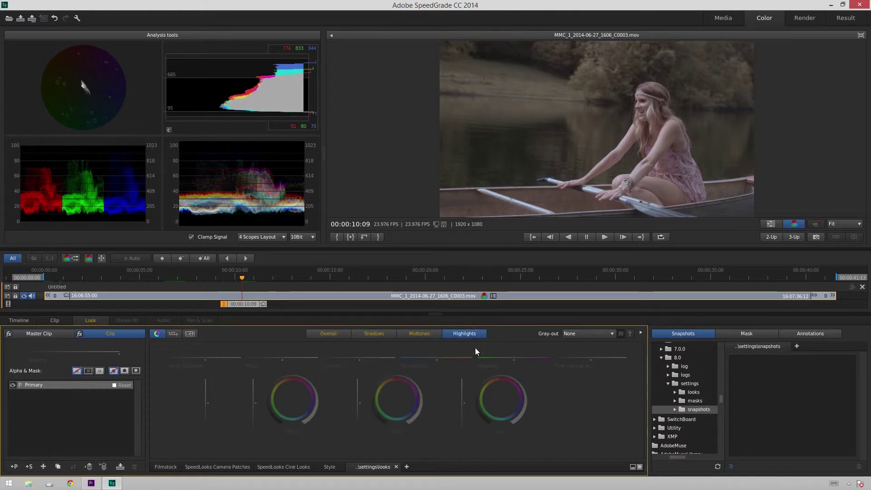
drag(358, 402, 357, 388)
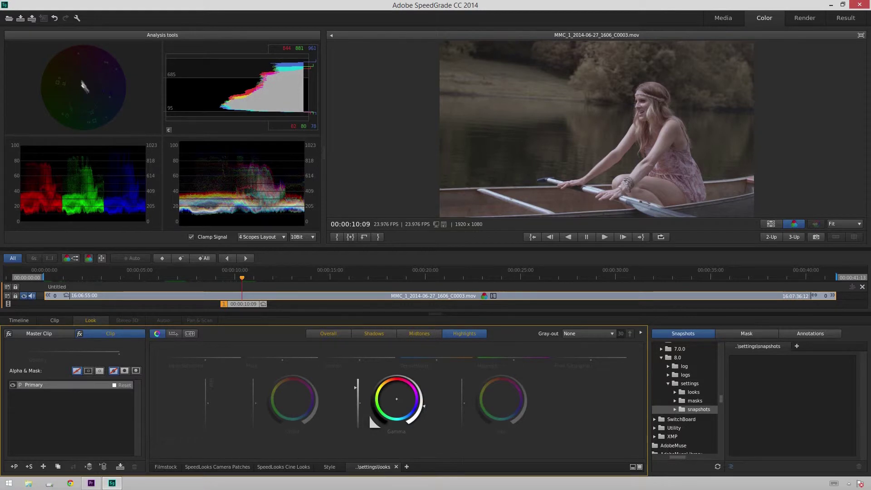
Raise midtone saturation to 1.22 and shift midtones and shadows slightly away from magenta.
click(430, 333)
drag(591, 358, 600, 358)
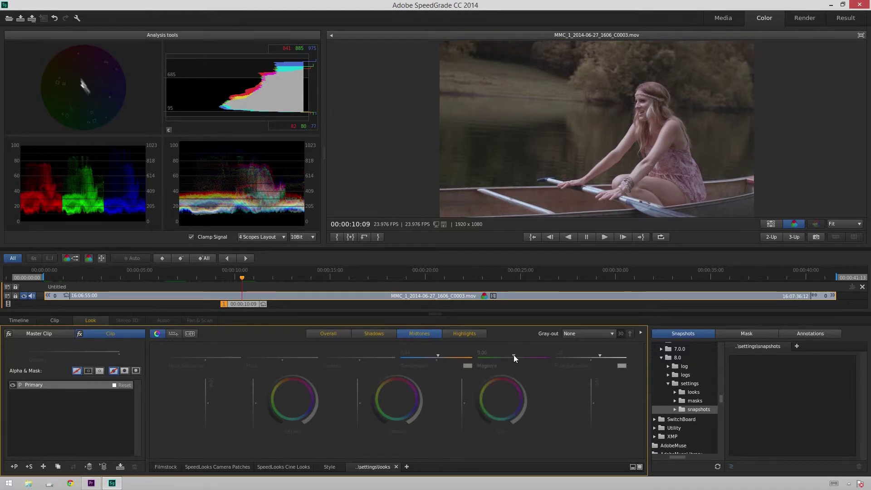
drag(513, 357, 512, 356)
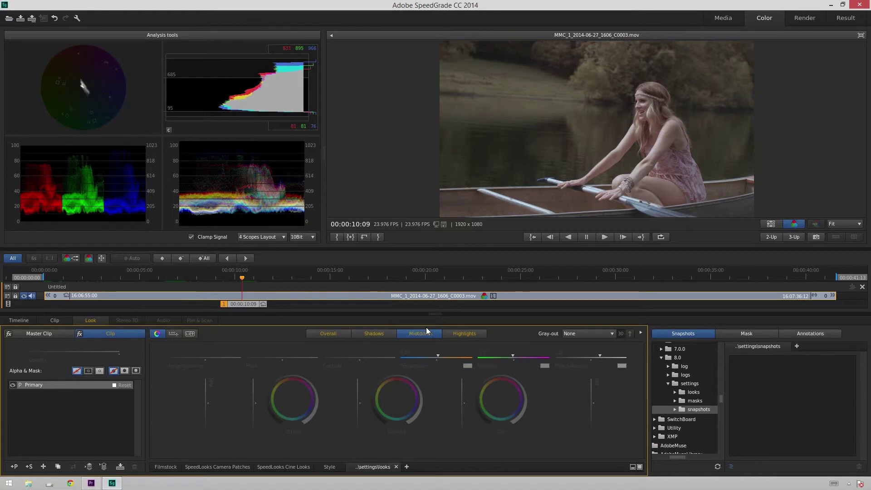
click(375, 334)
drag(513, 358, 512, 358)
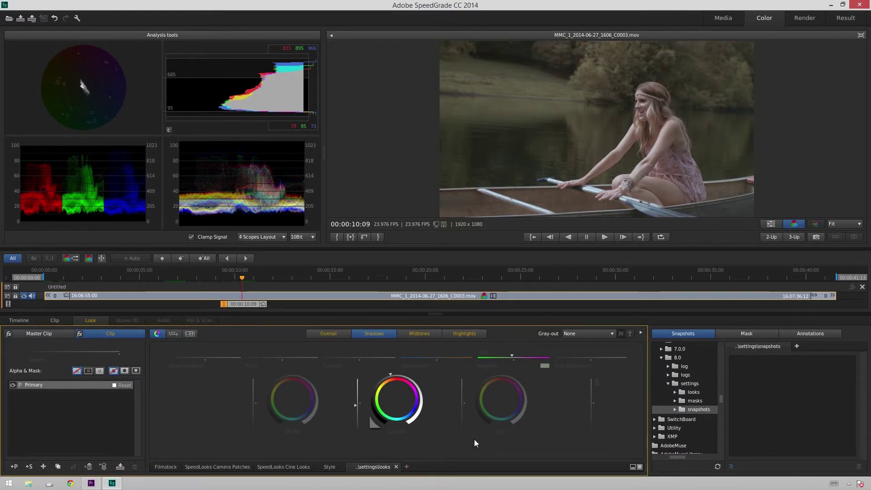
In Look Management, rename the Untitled_2 look to 'Lake 01' and bring up its export options.
click(639, 467)
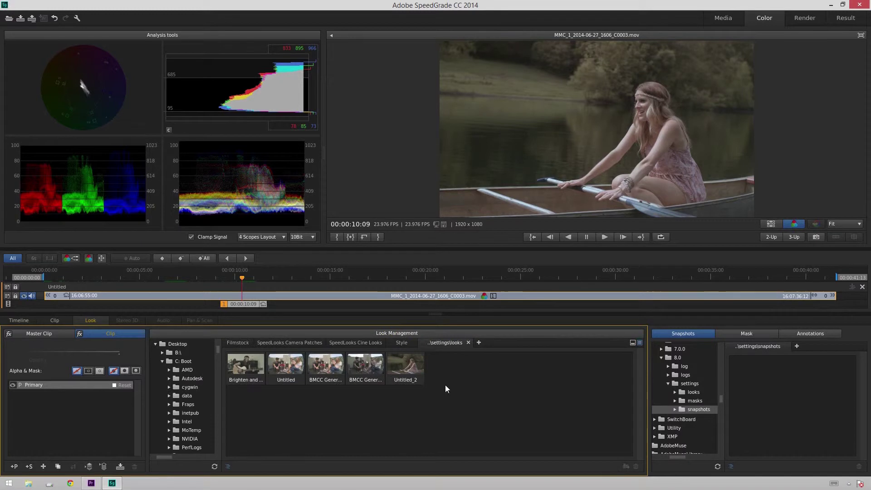
double_click(421, 381)
text(Lake 01)
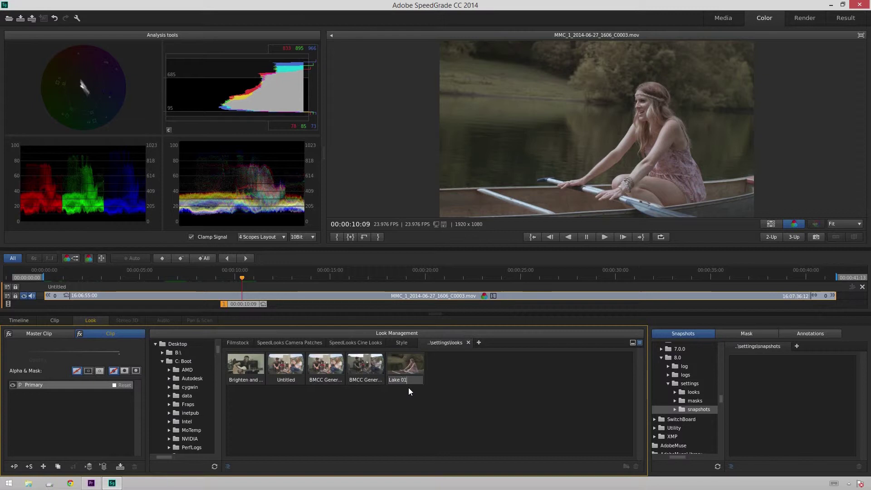
key(Return)
right_click(410, 371)
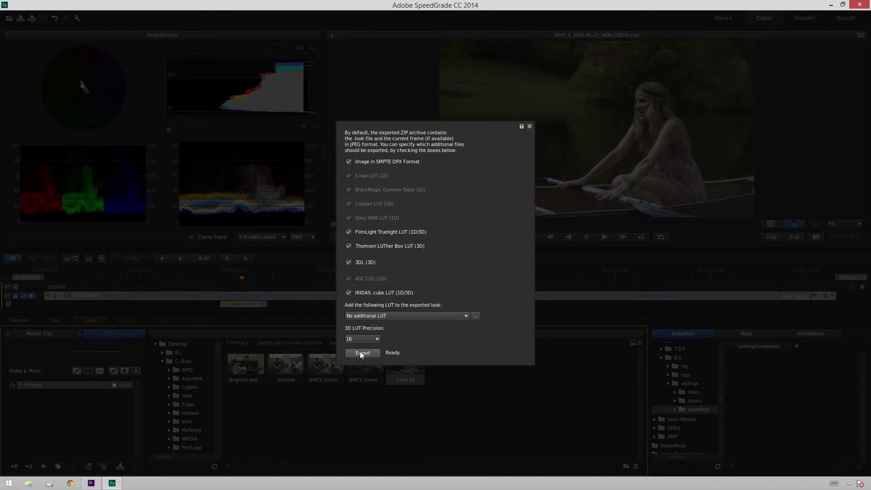
Export the Lake 01 look as Lake 01.zip into Storage Server > STOCK > LUTs.
click(362, 353)
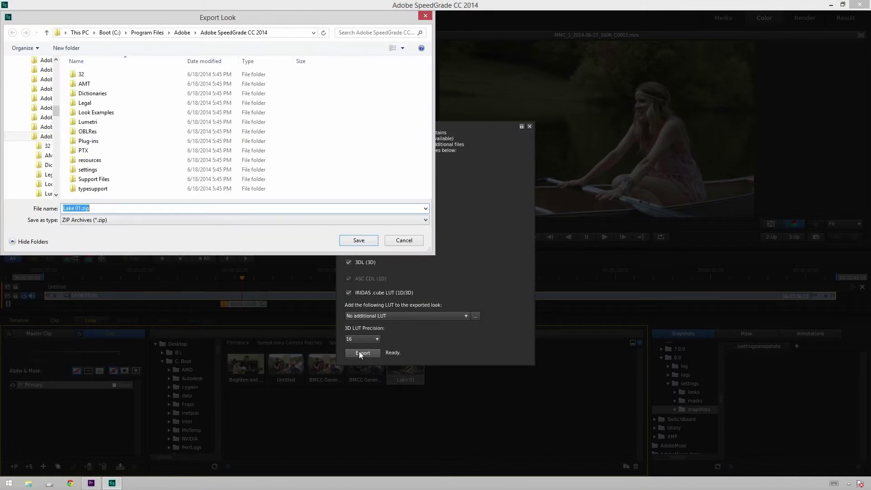
scroll(39, 170, down, 10)
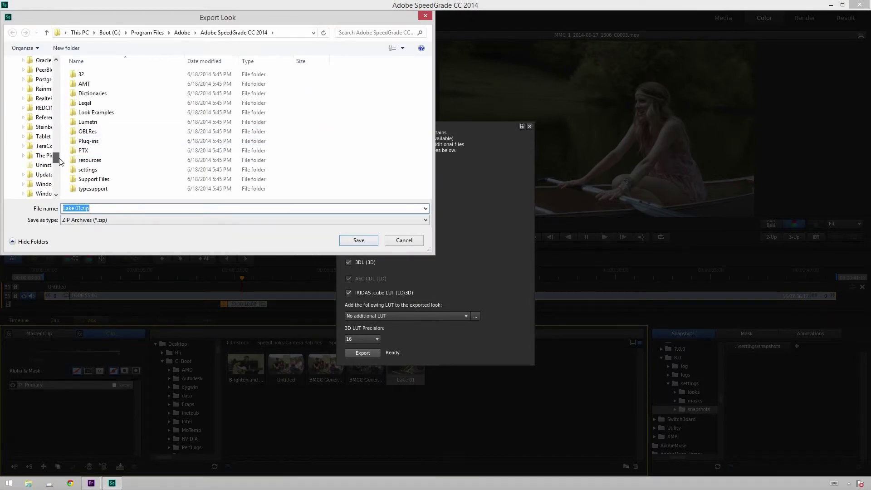
click(39, 167)
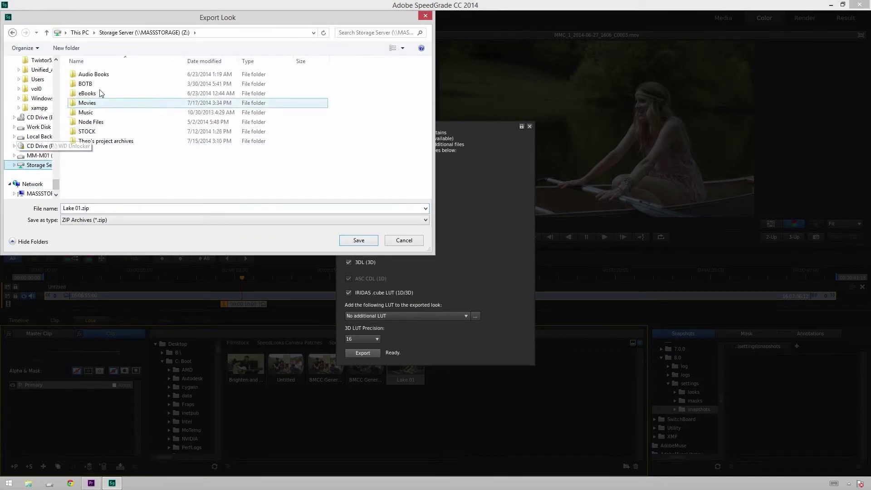
double_click(113, 132)
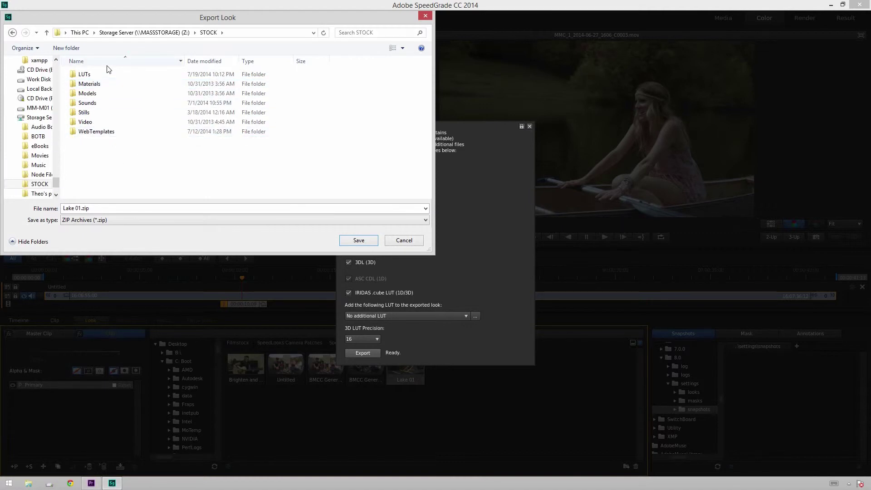
double_click(113, 74)
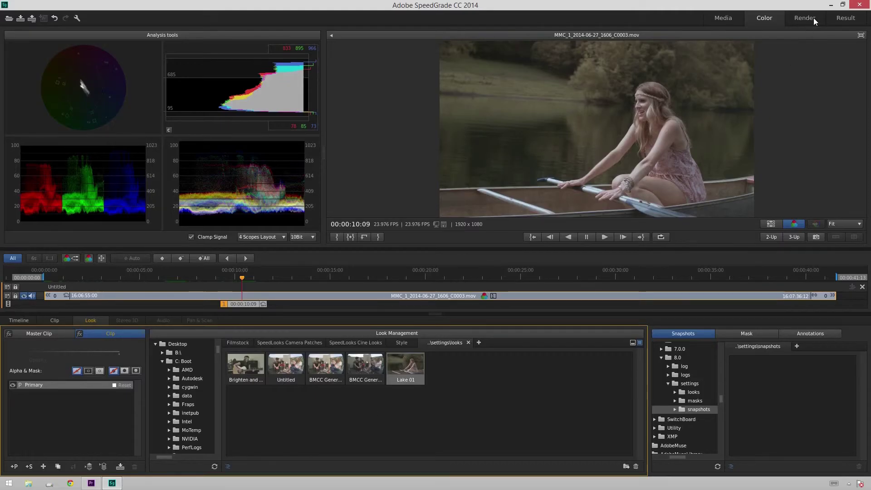
In File Explorer, go to the storage server's STOCK > LUTs folder, sorted by name.
click(831, 4)
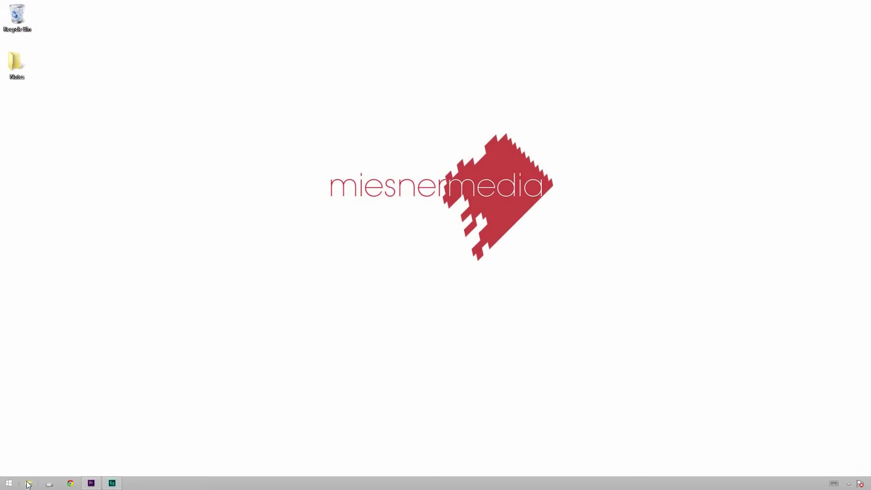
click(28, 485)
double_click(281, 350)
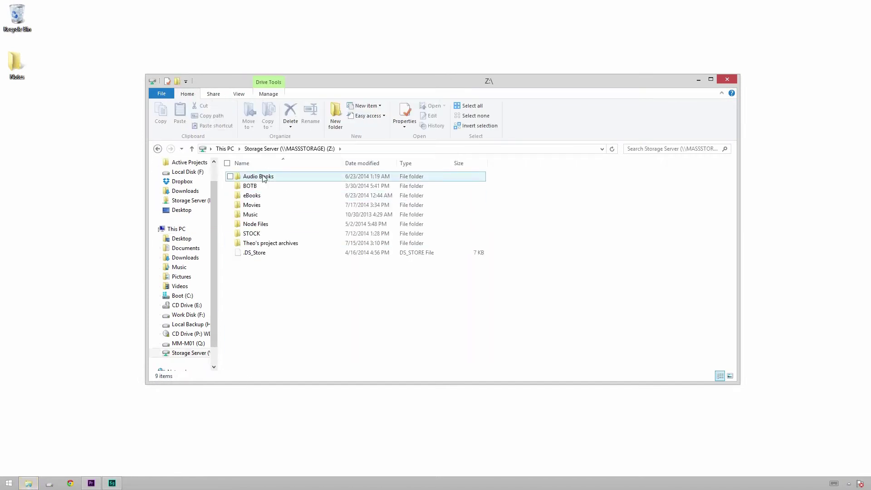
double_click(262, 234)
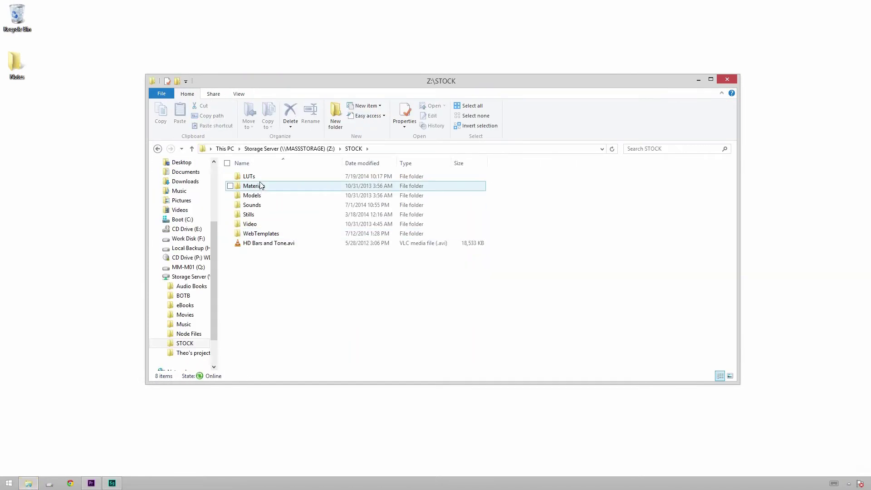
click(260, 163)
click(259, 162)
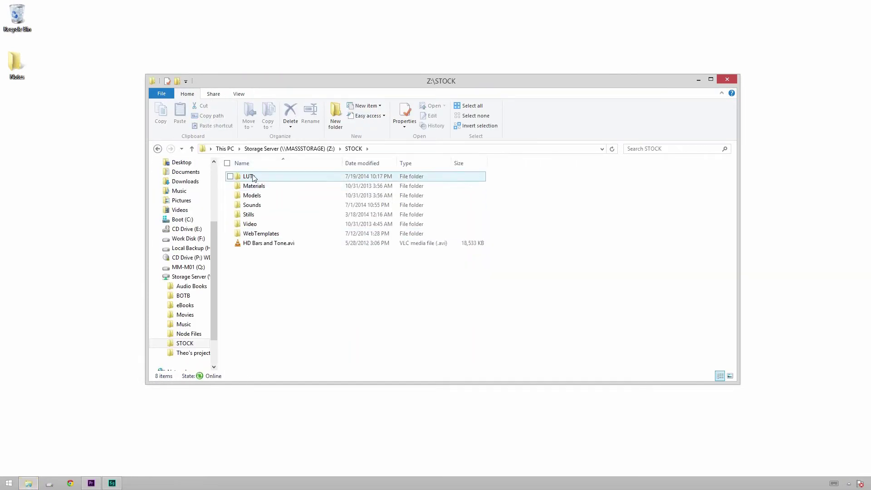
double_click(252, 178)
Extract Lake 01.zip into a Lake 01 folder and open that folder.
click(273, 205)
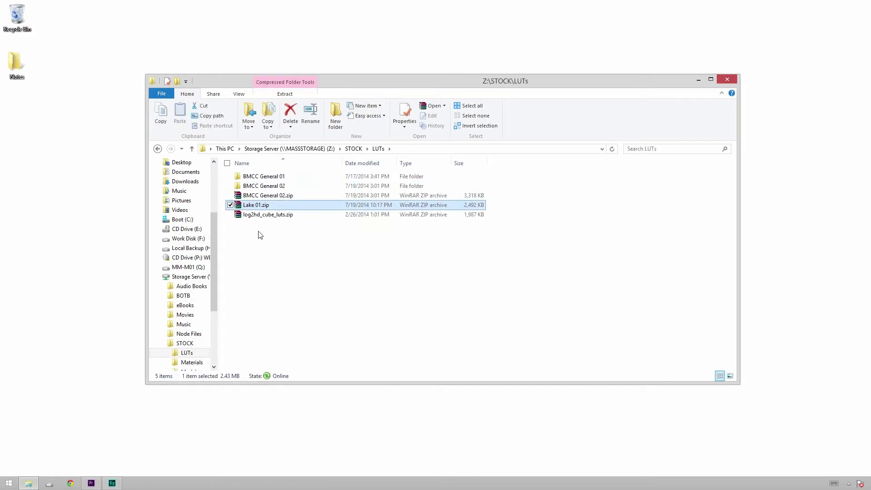
right_click(270, 206)
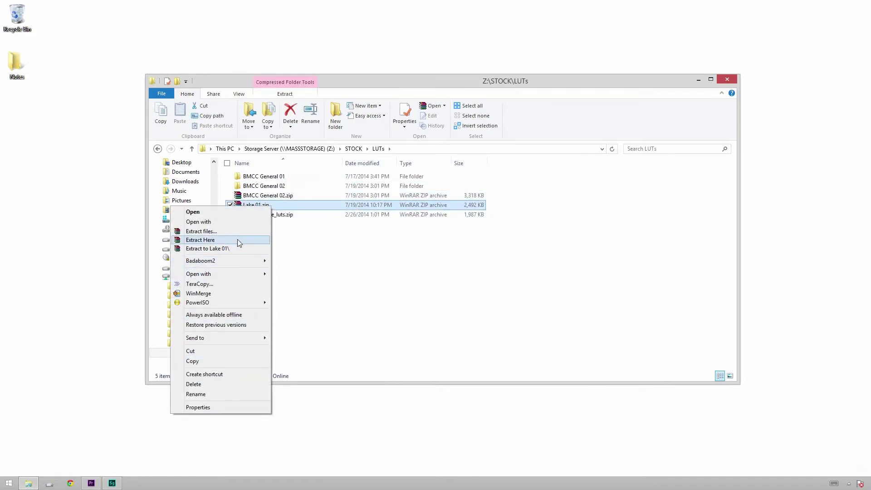
click(223, 249)
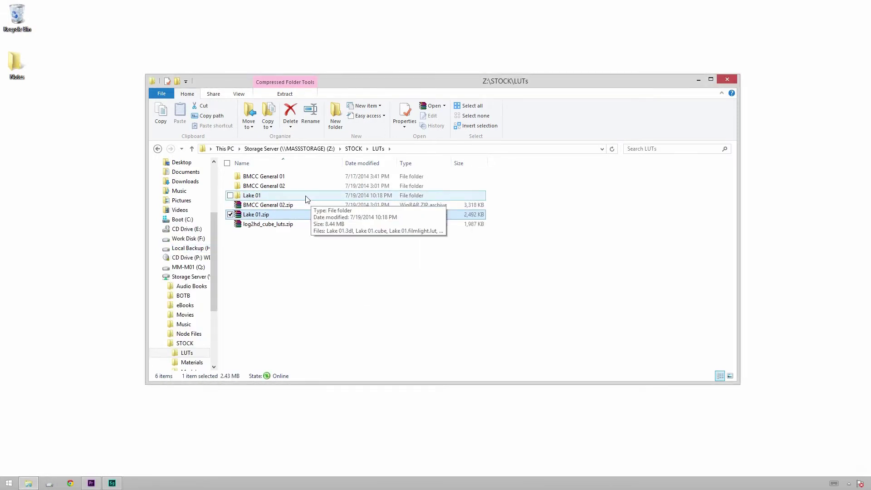
double_click(306, 198)
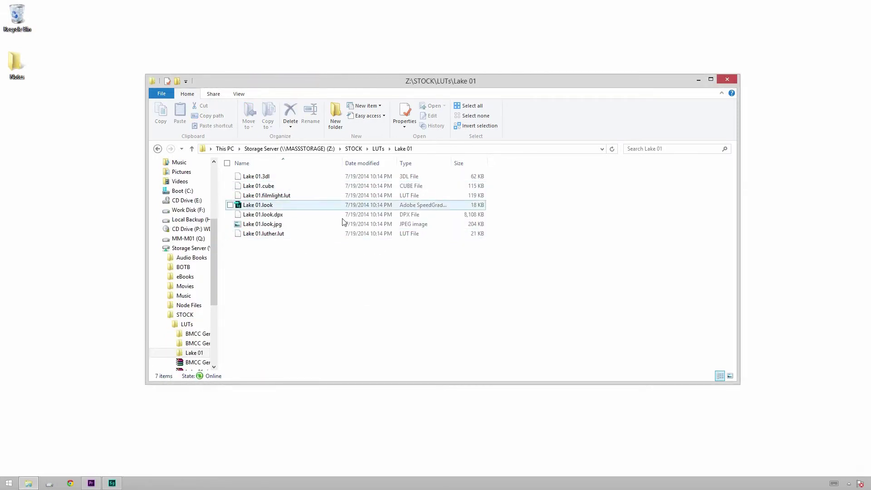
Preview Lake 01.look.jpg, close it, and return to Premiere Pro.
click(296, 224)
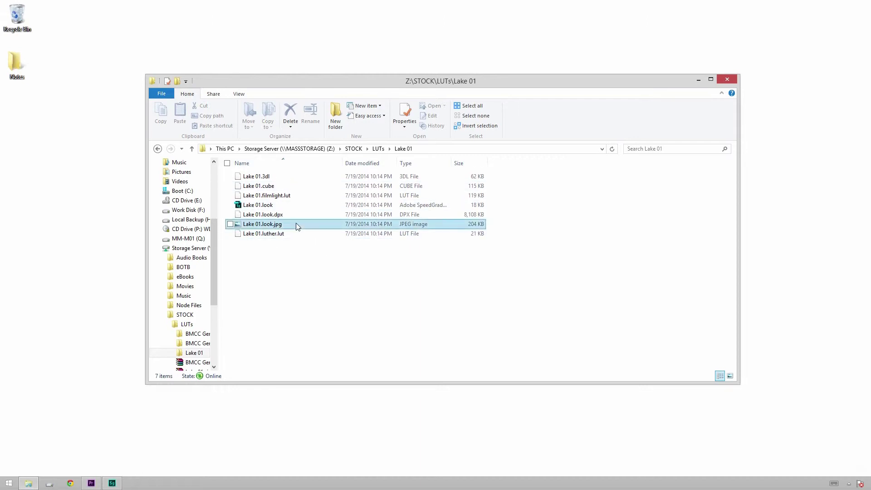
double_click(296, 224)
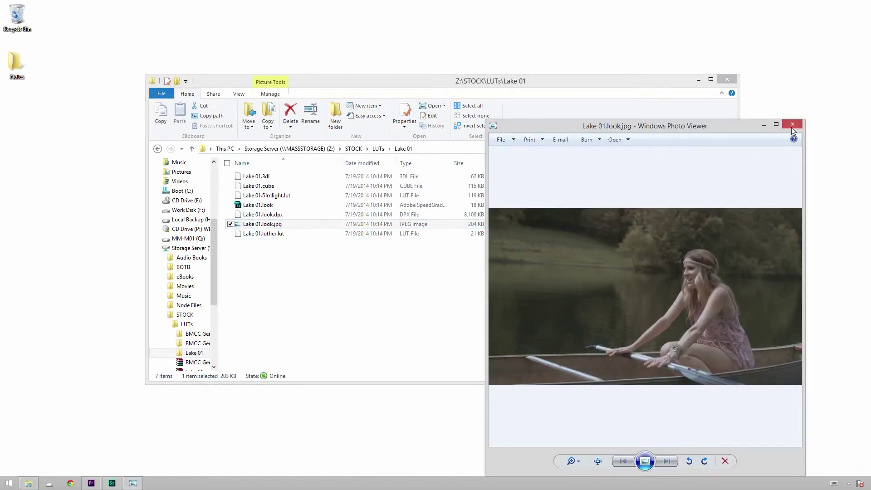
click(792, 124)
click(90, 482)
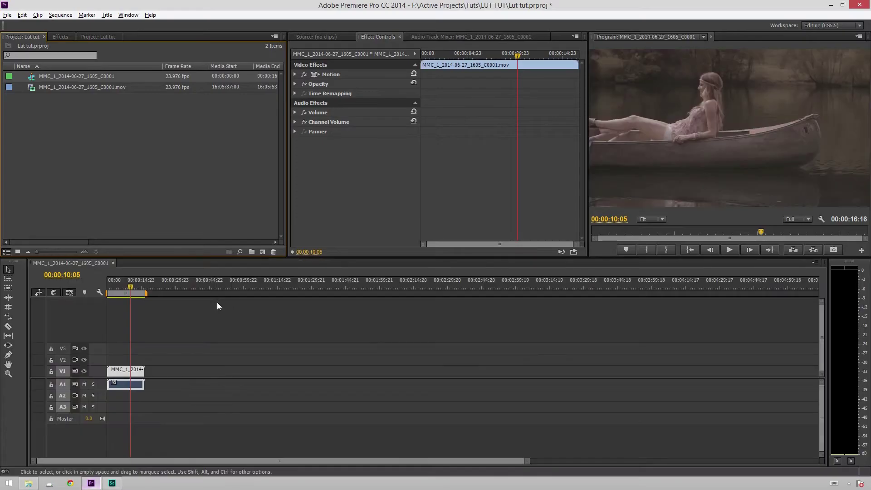
Play the sequence, then apply the Bleach Bypass 1 Lumetri look to the V1 clip.
click(127, 302)
key(space)
click(136, 176)
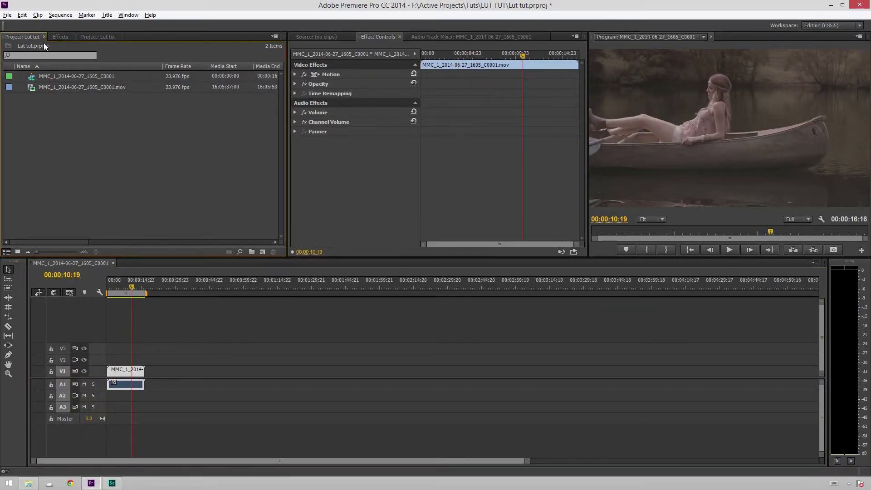
click(61, 37)
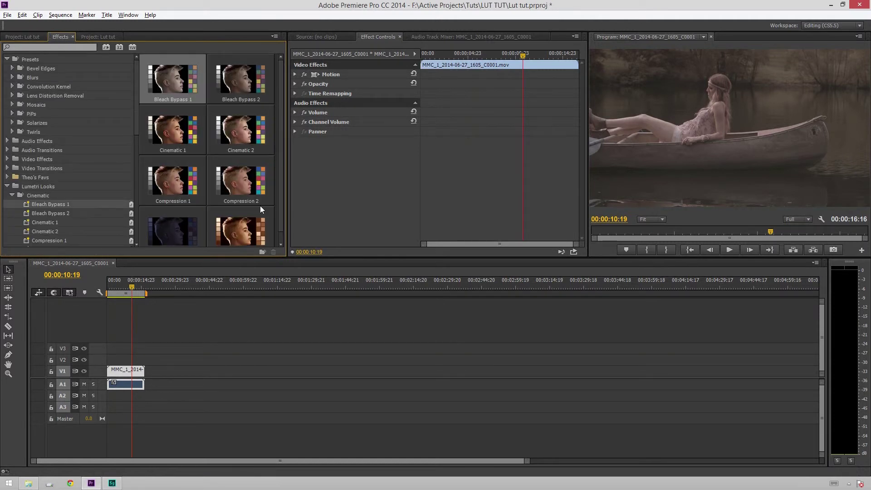
drag(50, 202, 120, 372)
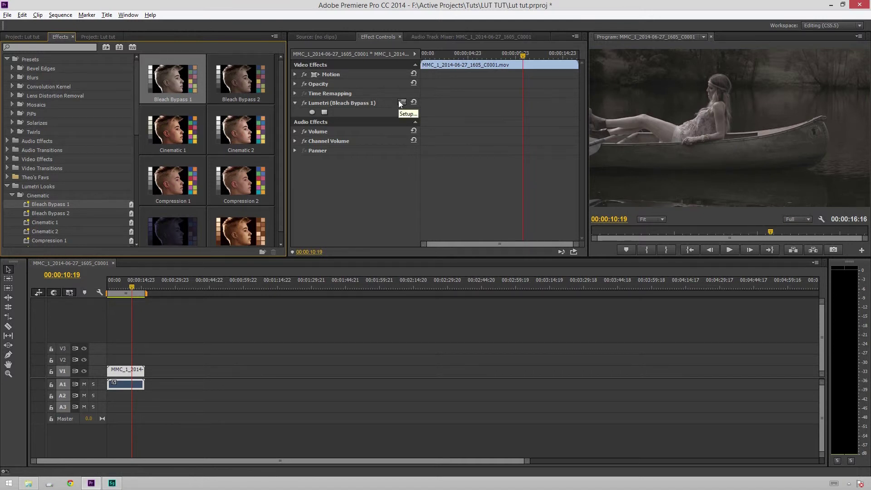
Load Lake 01.look into the clip's Lumetri effect.
click(122, 16)
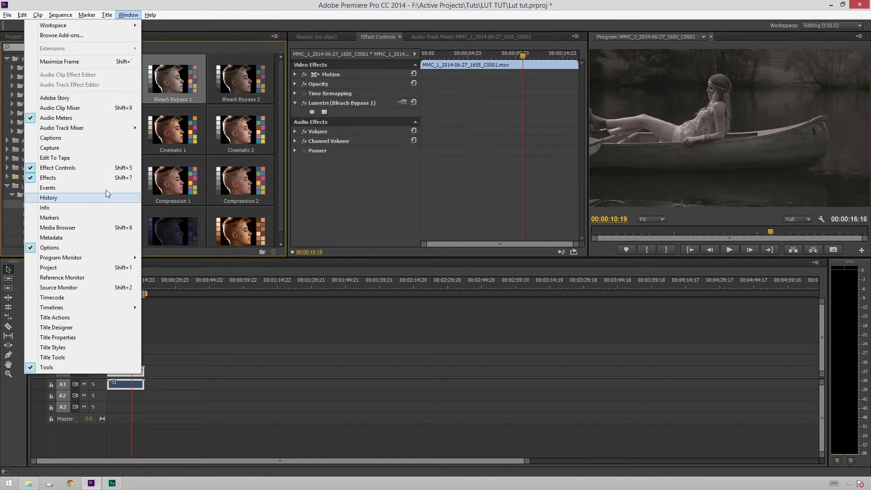
click(385, 115)
click(397, 103)
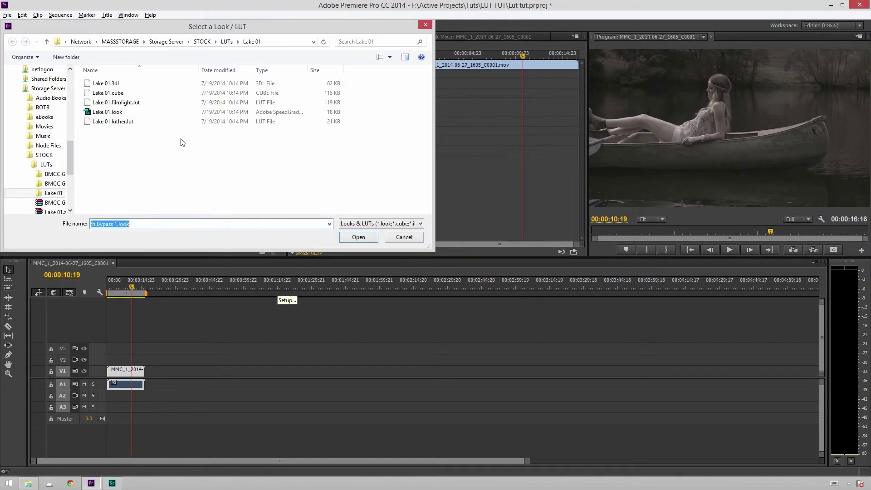
click(109, 113)
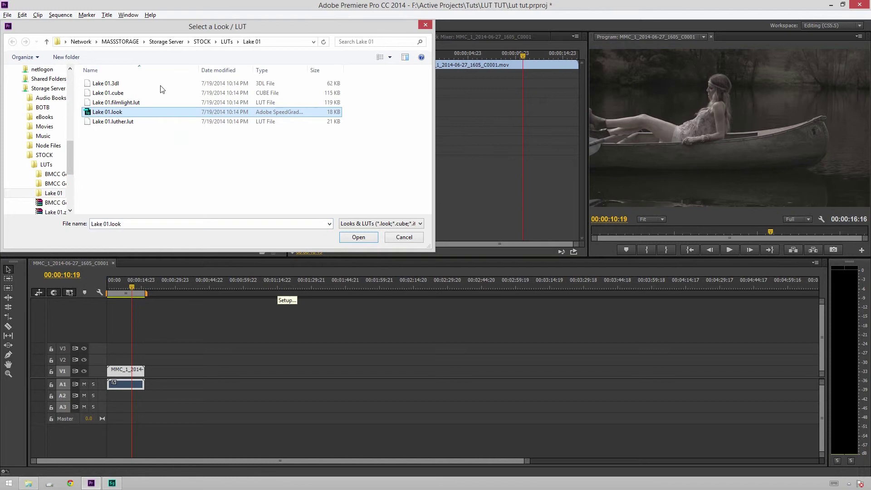
click(358, 239)
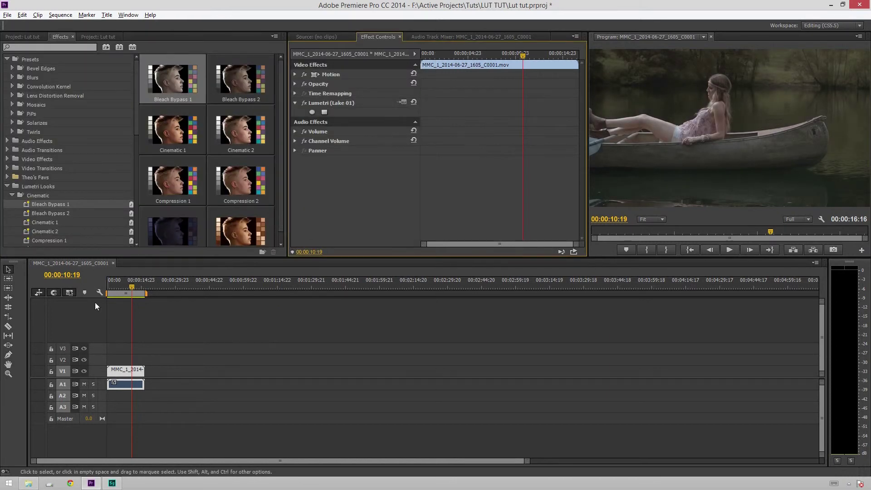
key(space)
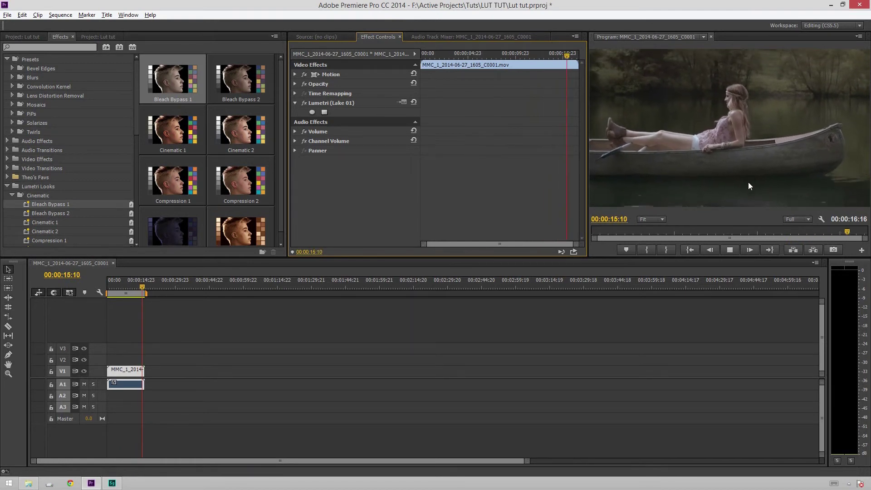
click(136, 293)
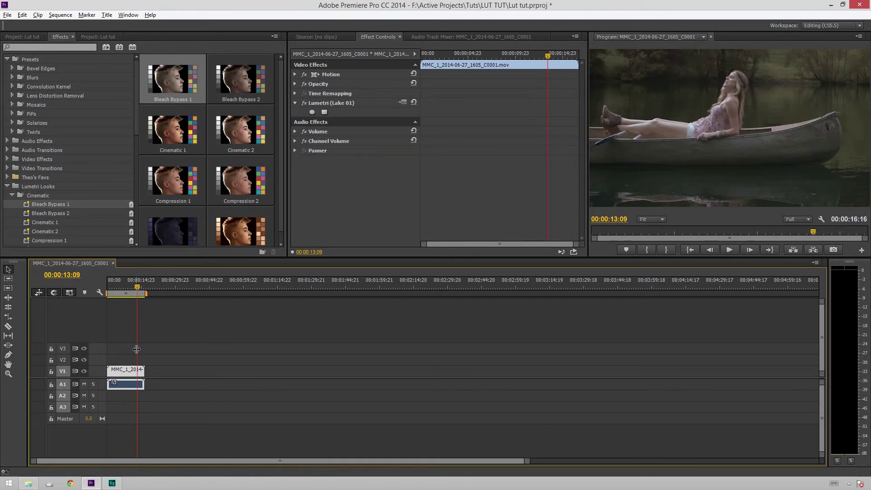
drag(136, 349, 141, 326)
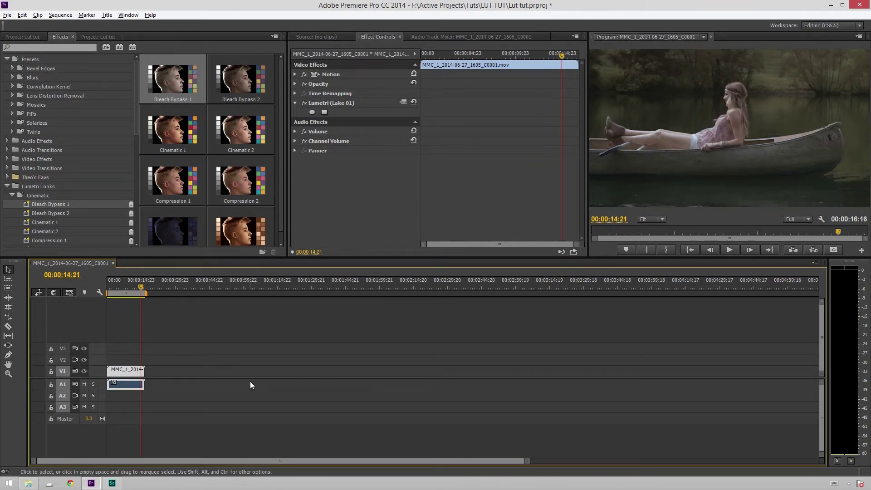
click(304, 103)
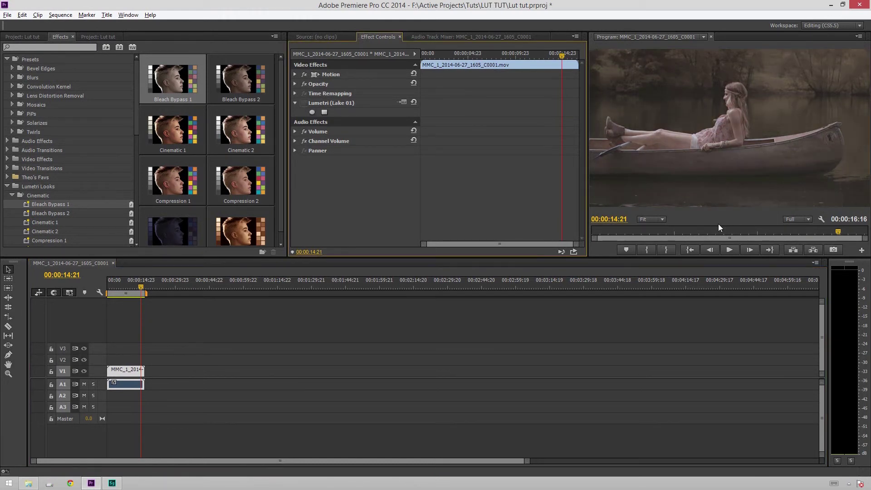
mouse_move(719, 225)
mouse_down()
mouse_move(669, 224)
mouse_move(722, 229)
mouse_up()
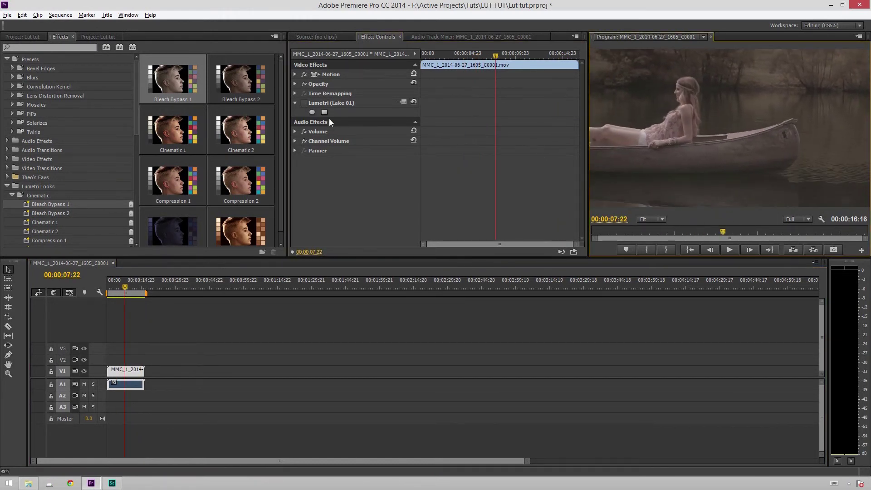
click(304, 103)
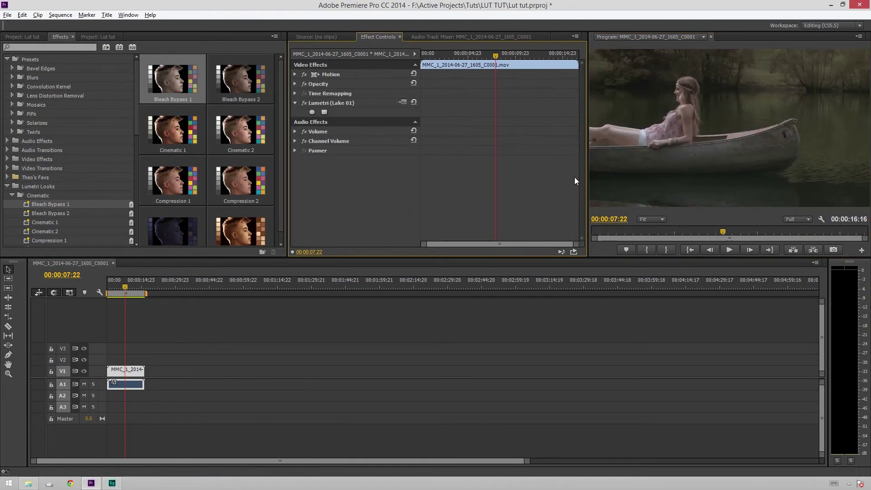